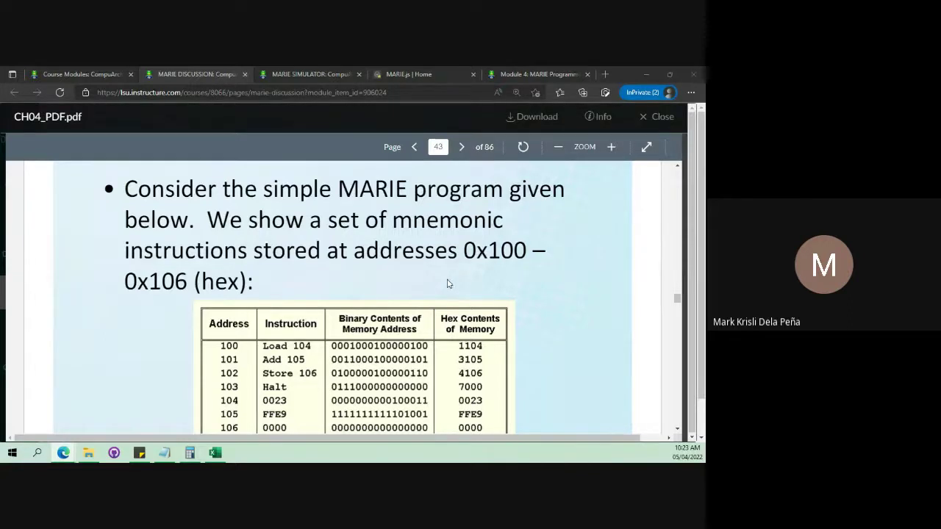
- Make the browser window active and scroll through the current page
scroll(448, 284, down, 1)
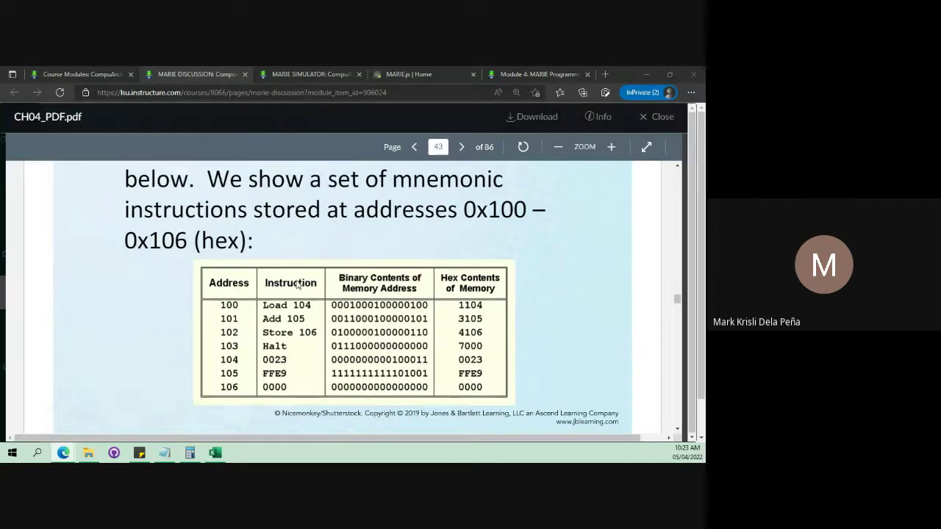
scroll(297, 284, up, 1)
click(412, 185)
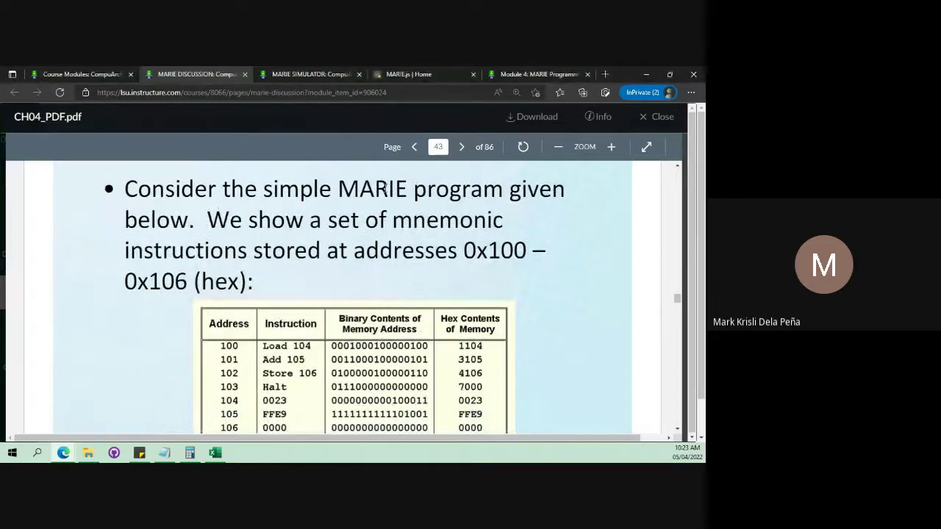
scroll(438, 330, down, 1)
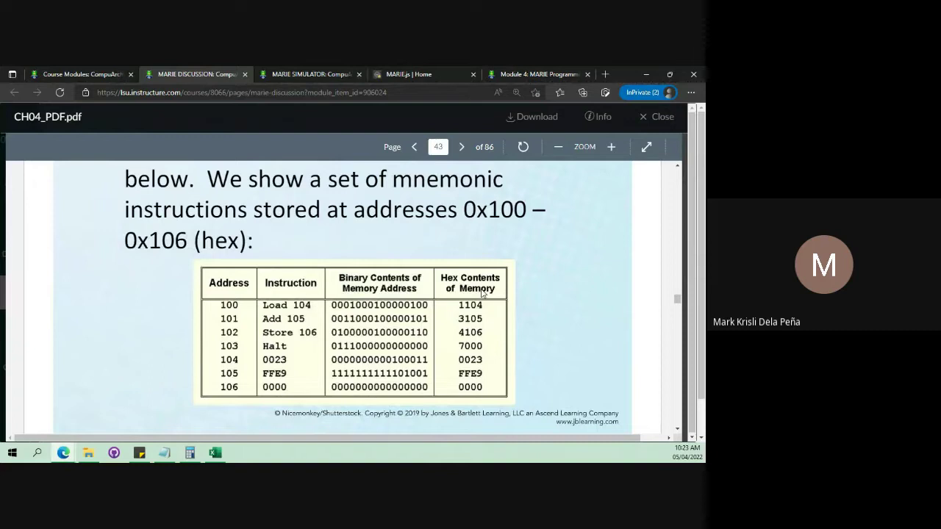
scroll(304, 309, down, 1)
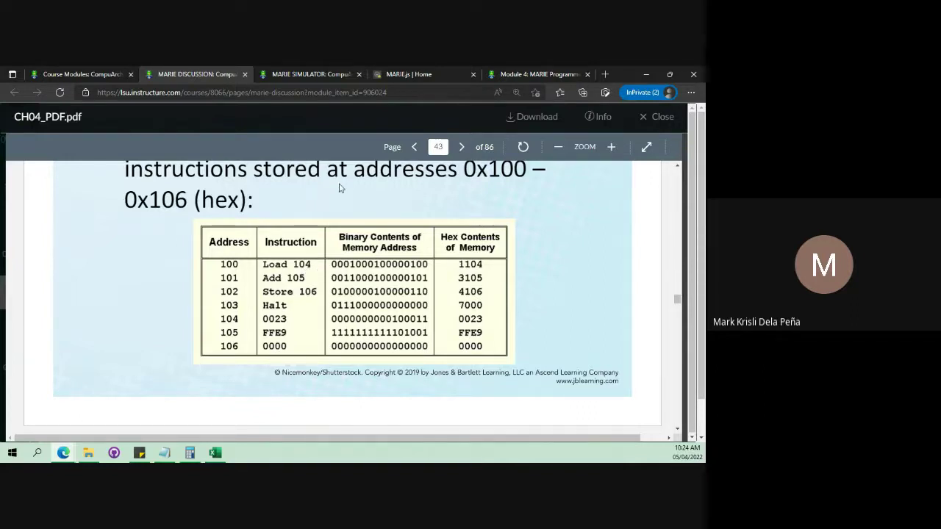
- Delete all the Example 4.1 code from the MARIE.js editor and open Help > Instruction Set
click(443, 74)
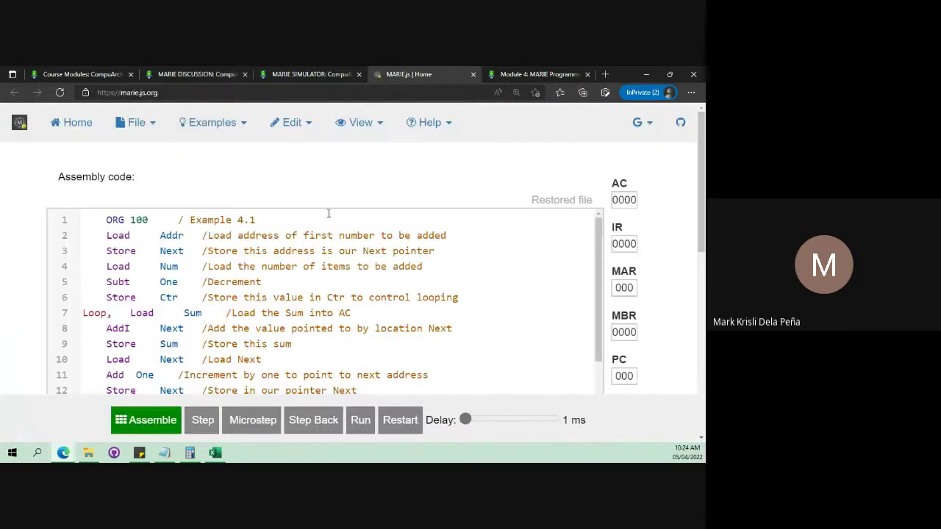
key(ctrl+a)
key(ctrl+c)
key(BackSpace)
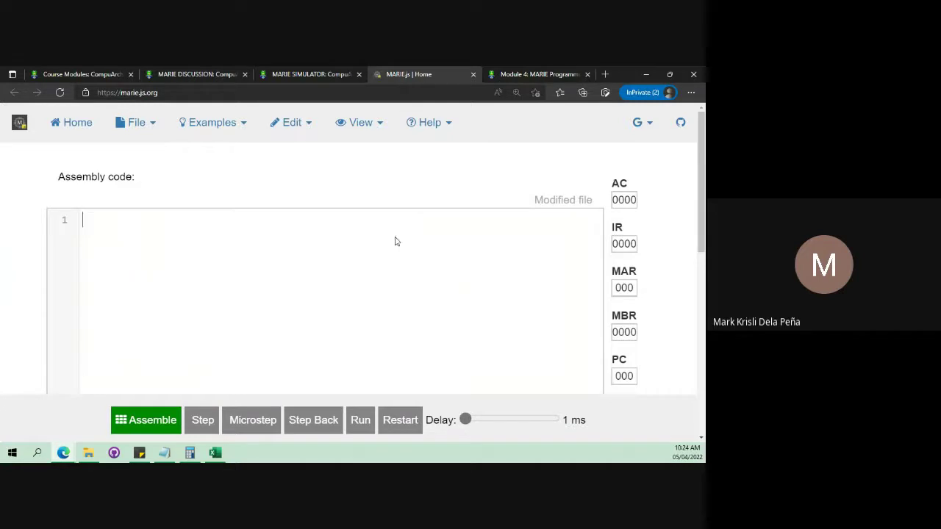
click(444, 125)
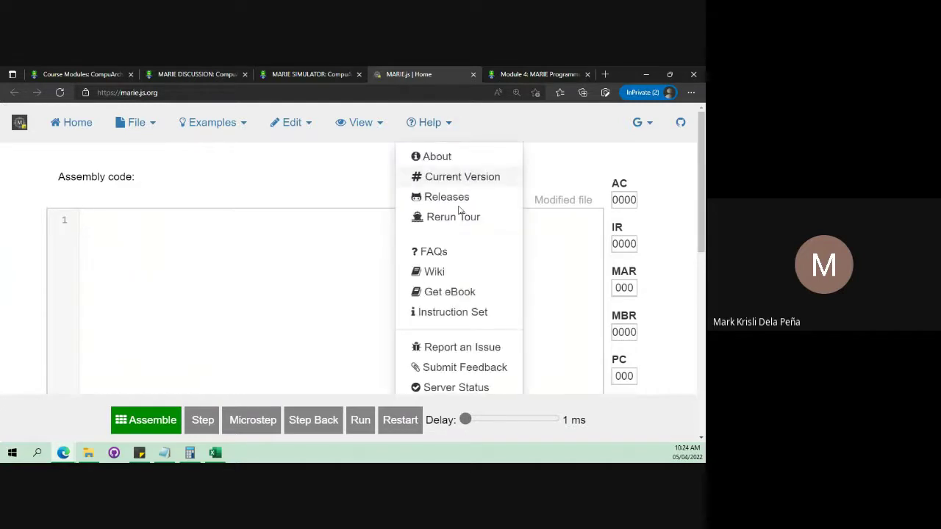
click(459, 314)
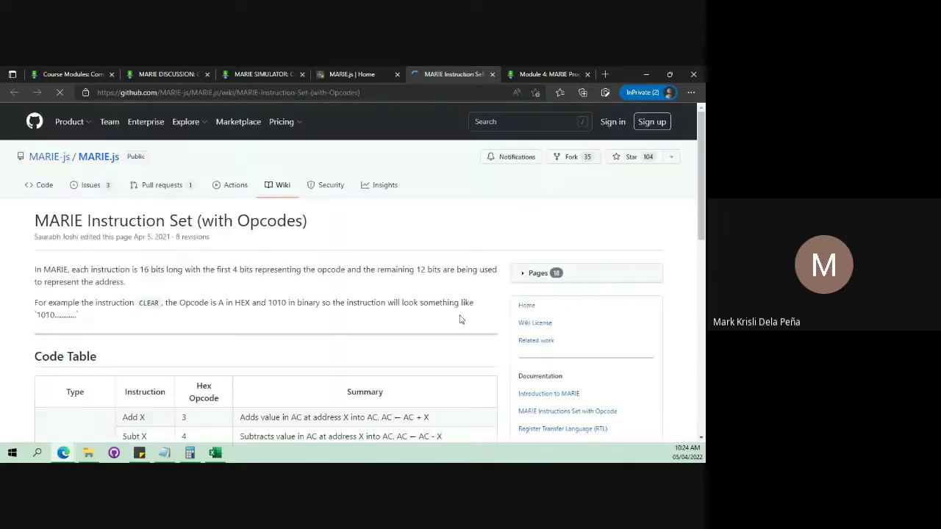
- Scroll to the wiki's Code Table and highlight the Add instruction and its hex opcode 3
scroll(263, 288, down, 1)
scroll(263, 288, down, 2)
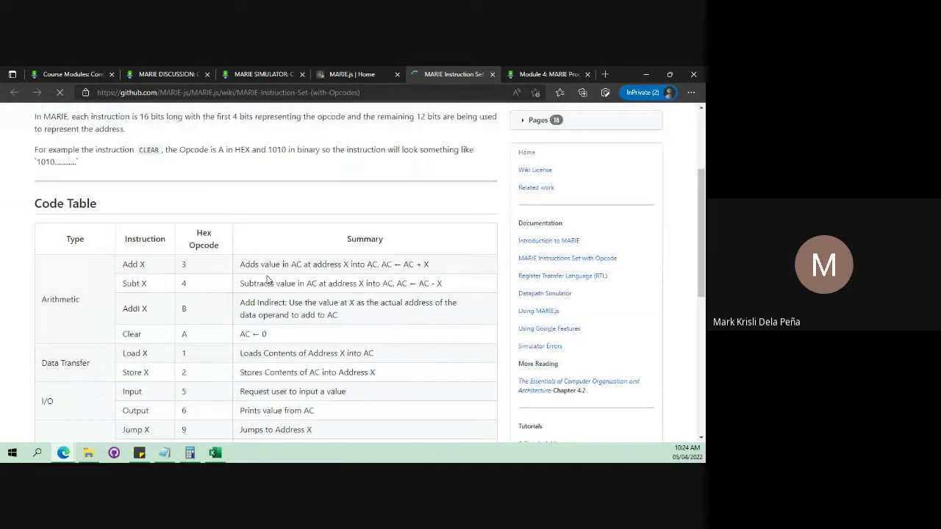
scroll(189, 281, down, 1)
scroll(136, 176, down, 3)
scroll(131, 161, up, 3)
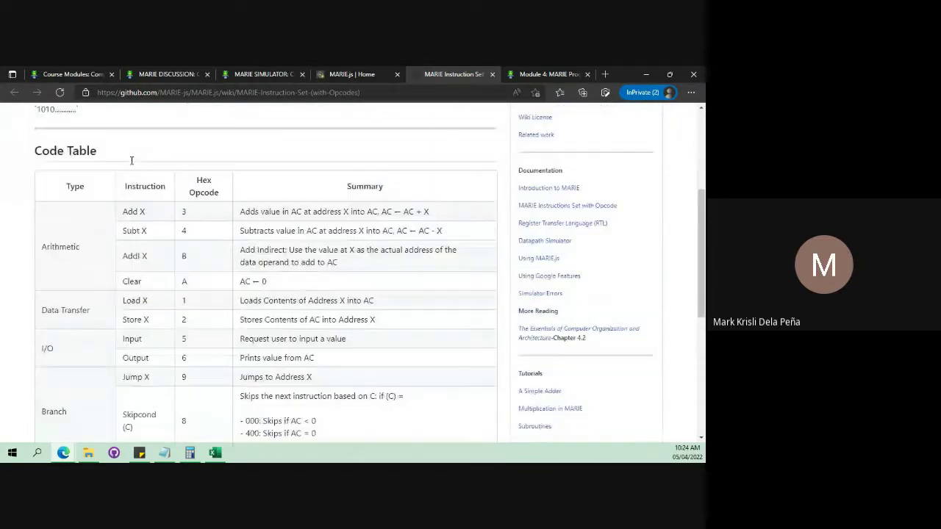
double_click(129, 213)
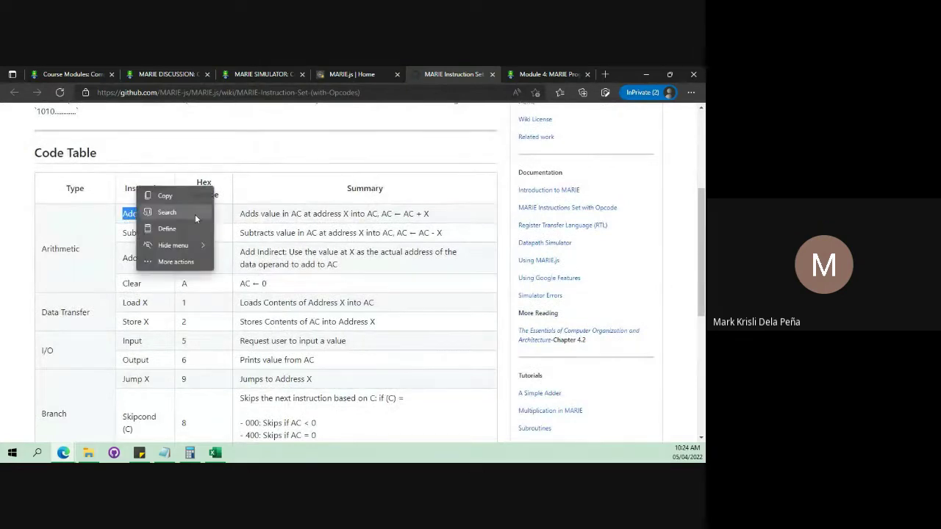
double_click(184, 214)
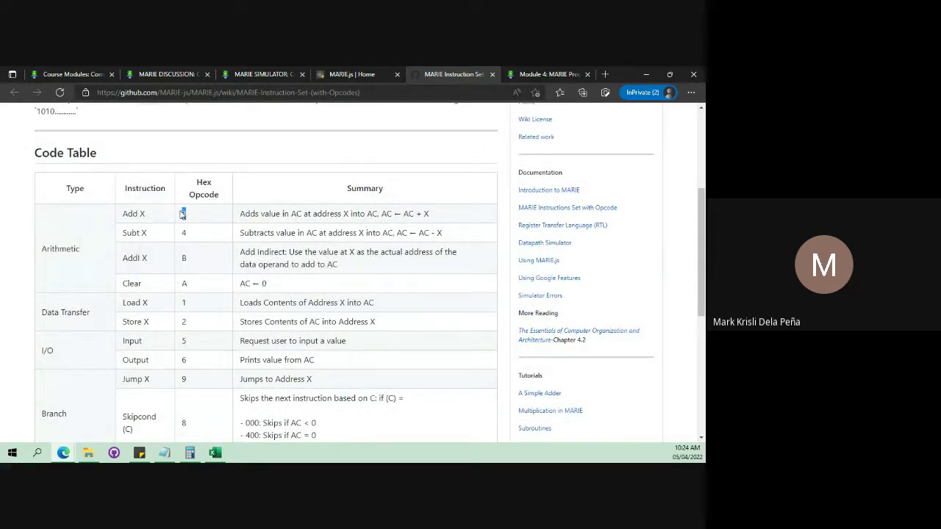
click(222, 224)
scroll(221, 255, down, 1)
scroll(222, 255, up, 1)
- Copy the whole Ex4_1.mas listing from Notepad and select cell D2 in the blank Excel sheet
click(164, 452)
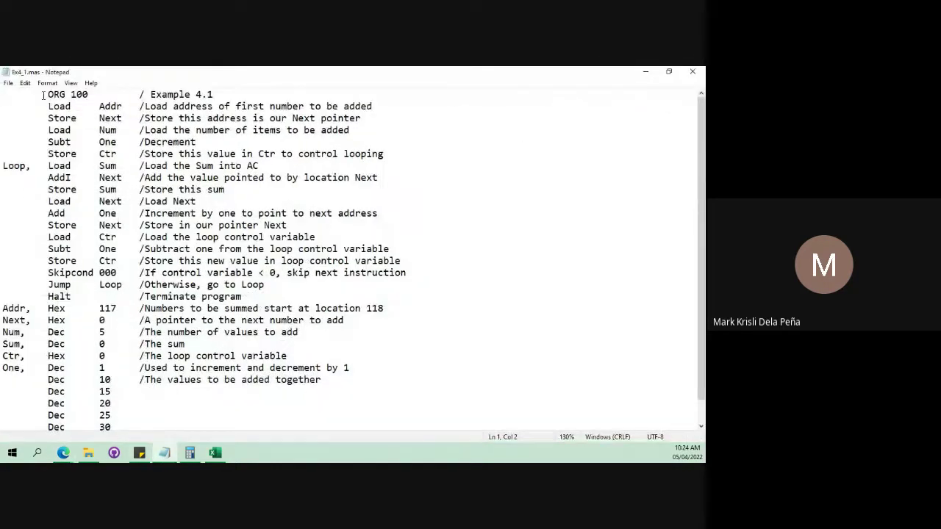
scroll(118, 195, down, 1)
scroll(118, 194, up, 1)
key(ctrl+a)
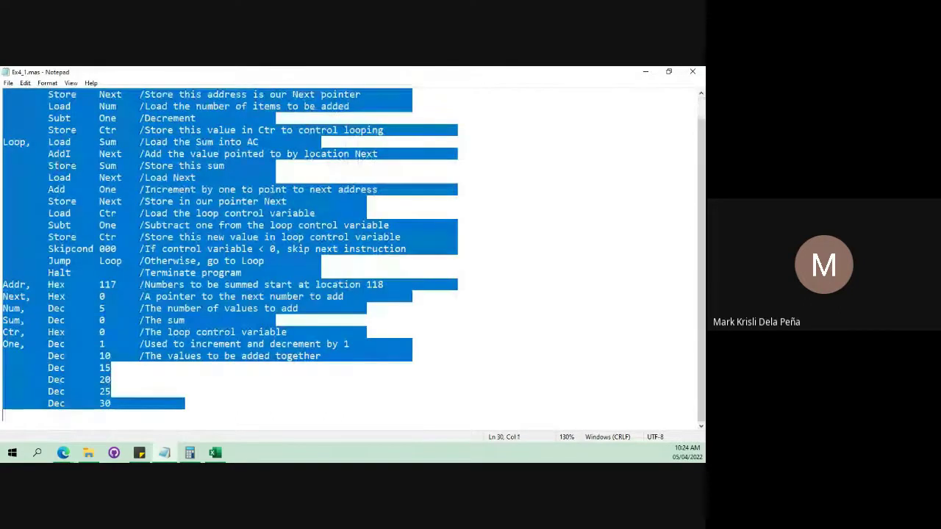
click(215, 453)
click(120, 210)
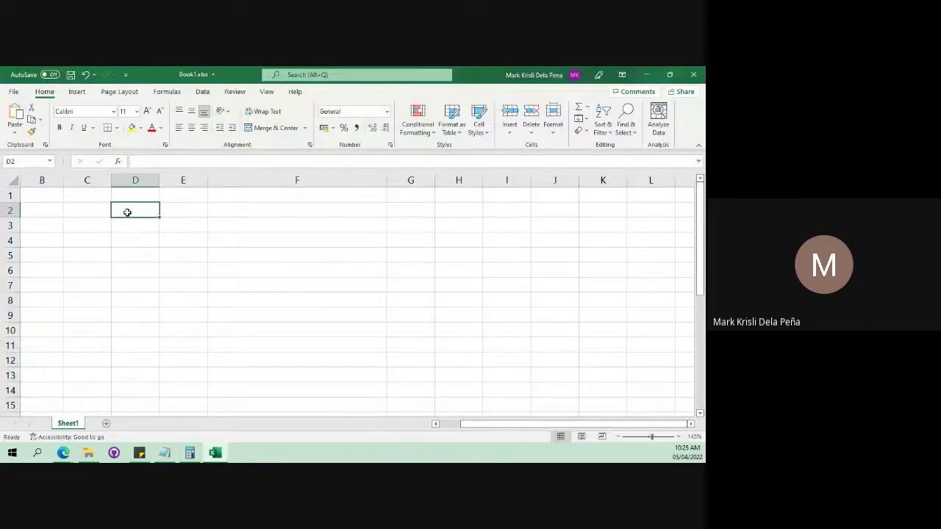
- Paste the program starting at D2 and enter the heading 'Address' in C1
key(ctrl+v)
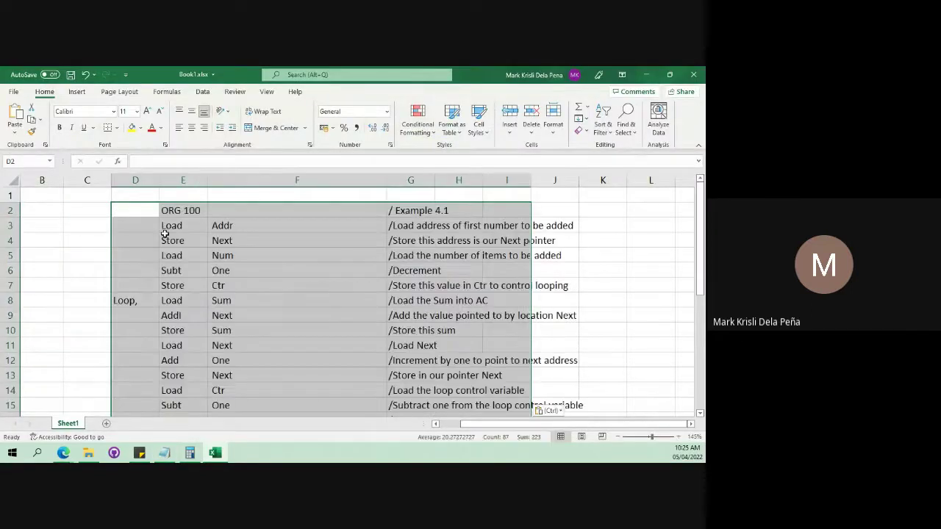
click(96, 210)
click(99, 197)
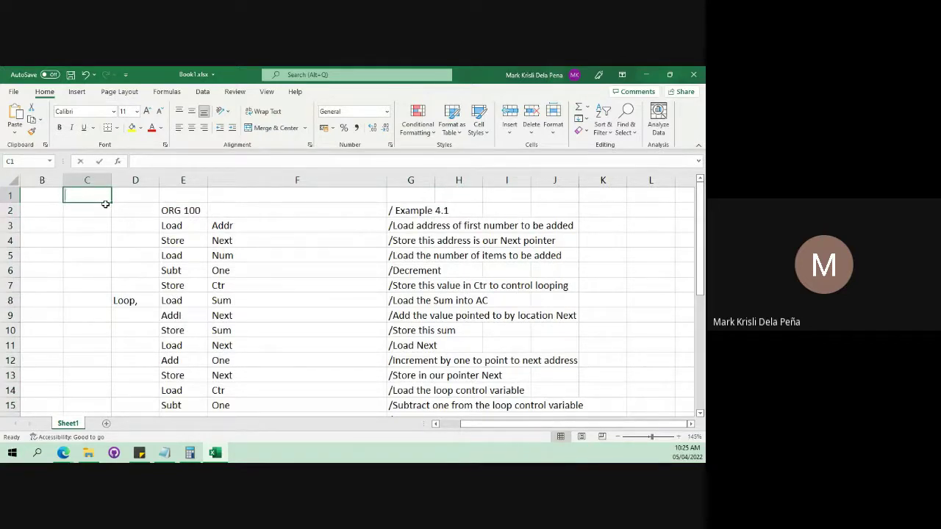
text(Address)
key(Return)
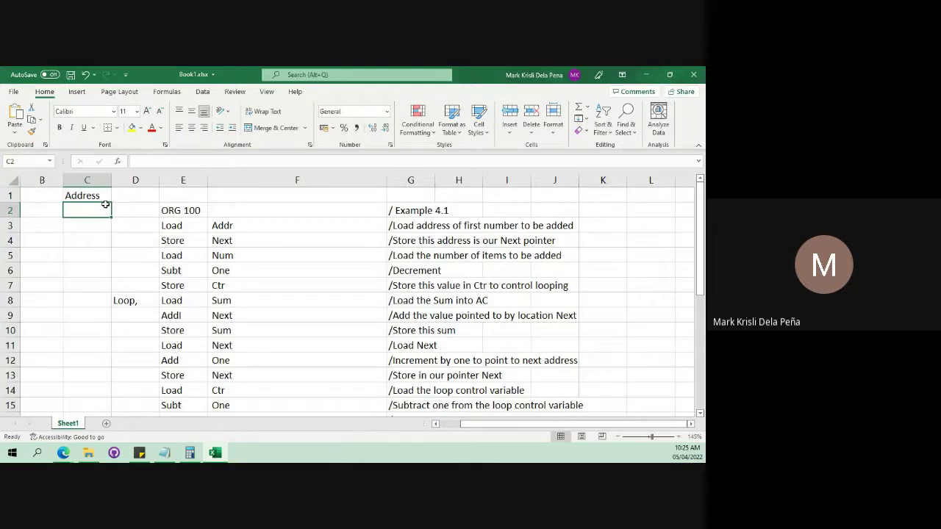
- Check the pasted ORG 100 and Load entries in cells E2 and E3
click(180, 214)
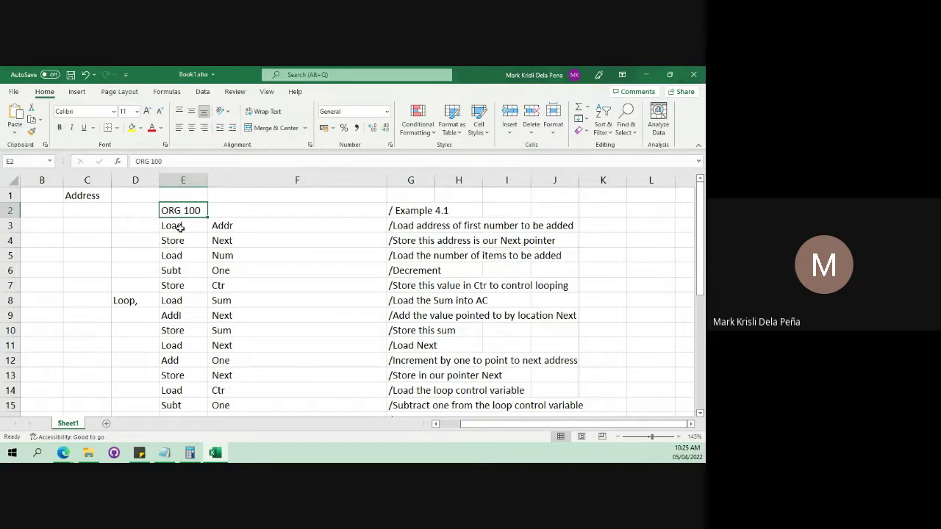
click(192, 225)
click(190, 211)
- Enter the first addresses 100 and 101 in column C and select them as a series seed
drag(172, 227, 298, 231)
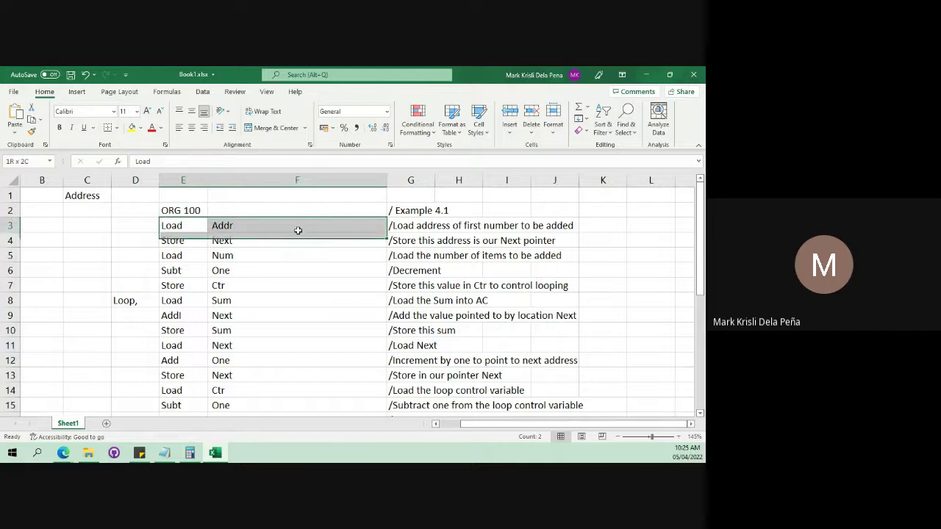
click(84, 227)
text(100)
key(Return)
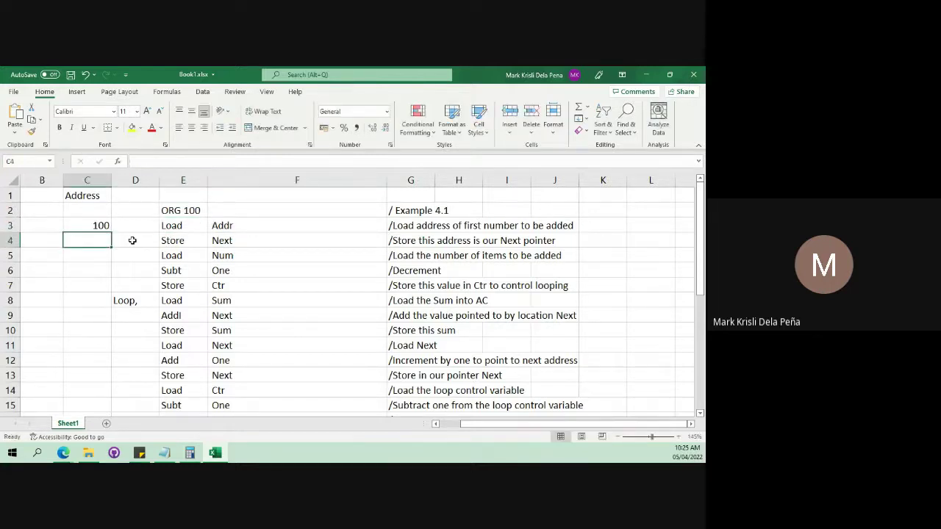
text(1011)
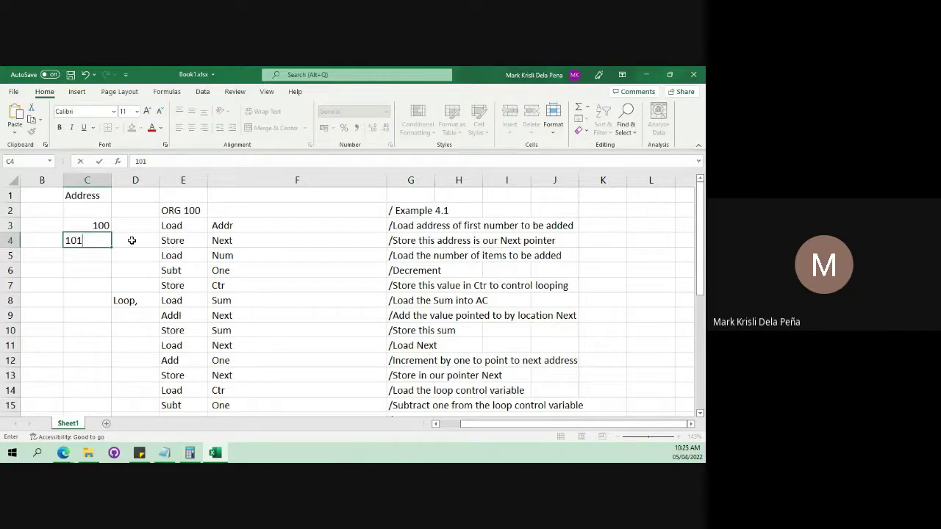
key(Return)
drag(99, 240, 112, 360)
- Rename the C1 heading to 'Address (Hex)'
scroll(111, 354, down, 2)
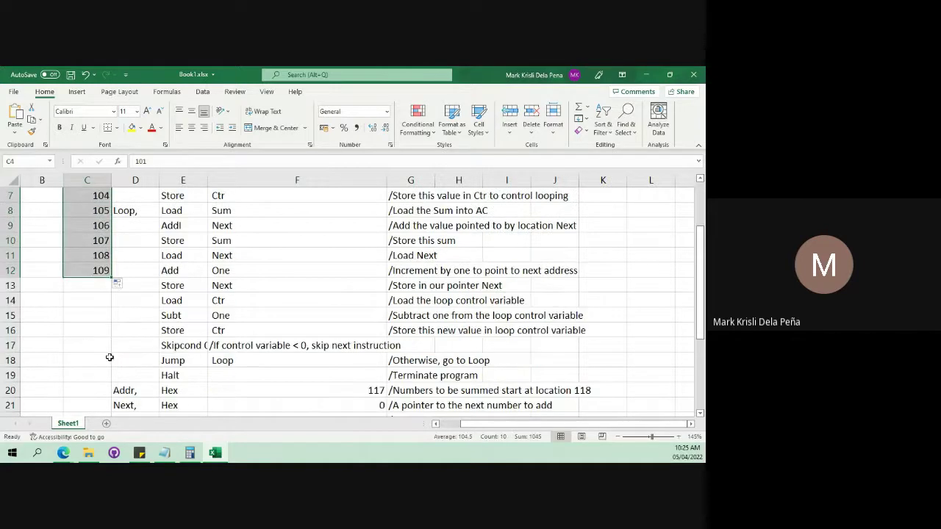
click(103, 287)
scroll(109, 301, up, 2)
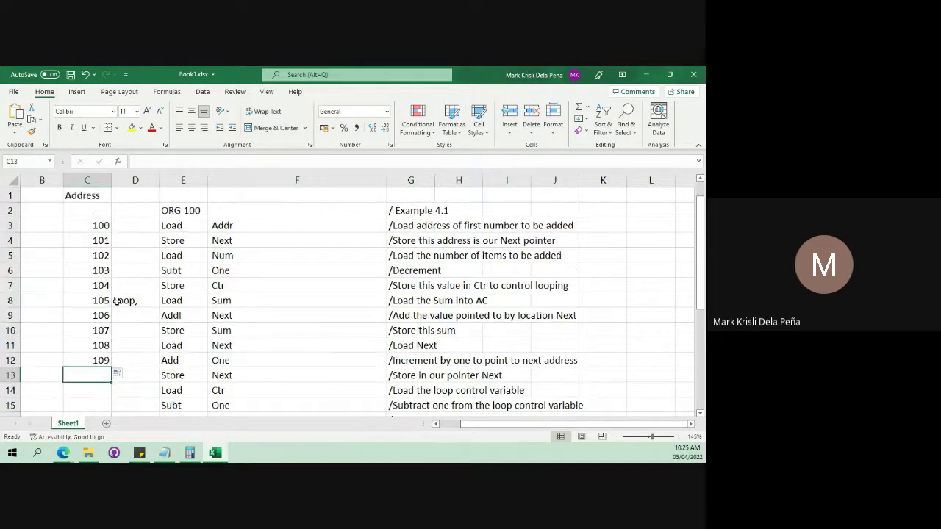
click(86, 195)
click(185, 161)
text((h)
text(He)
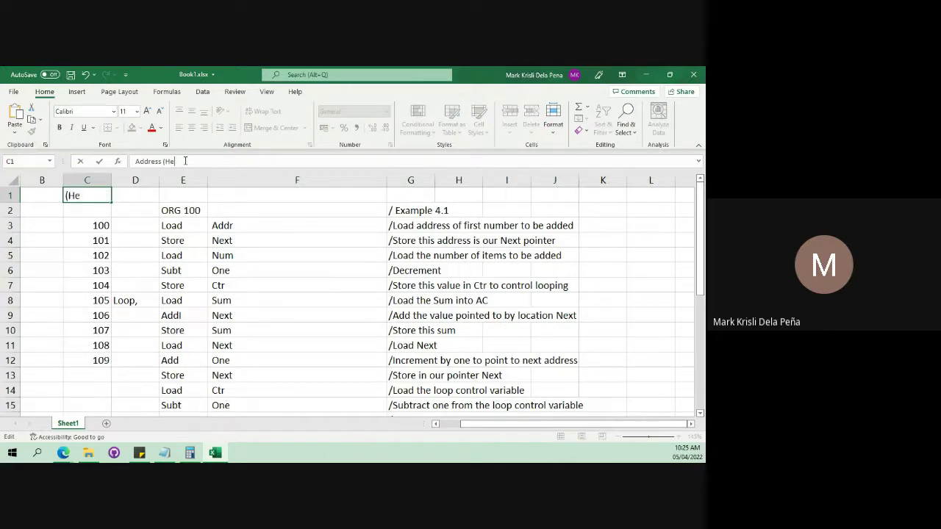
text(x))
key(Return)
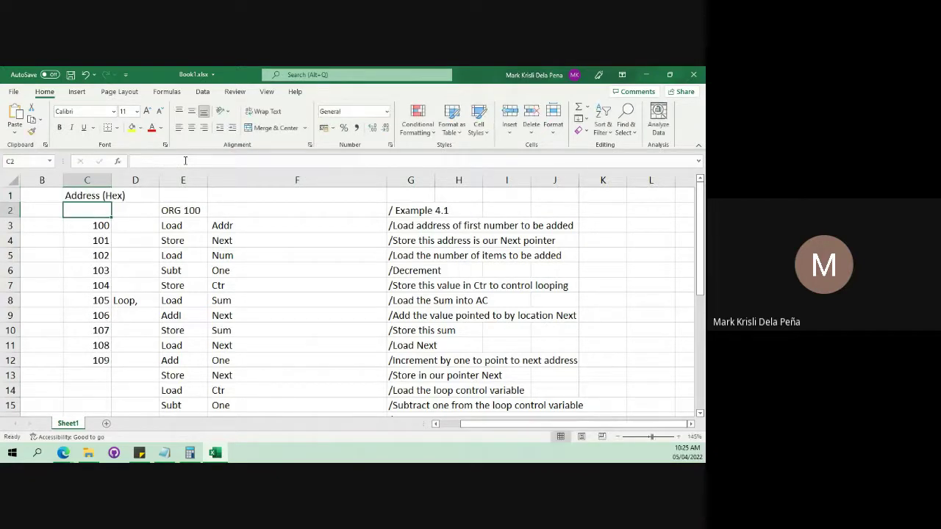
- Enter hex addresses 10A, 10B, 10C, 10D, 10E and 10F into C13:C18
scroll(111, 323, down, 1)
click(105, 333)
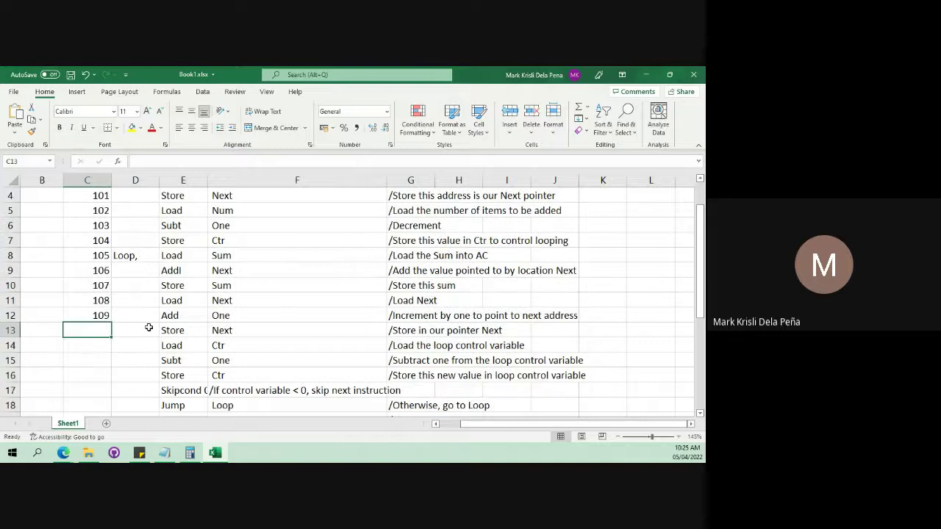
text(10A)
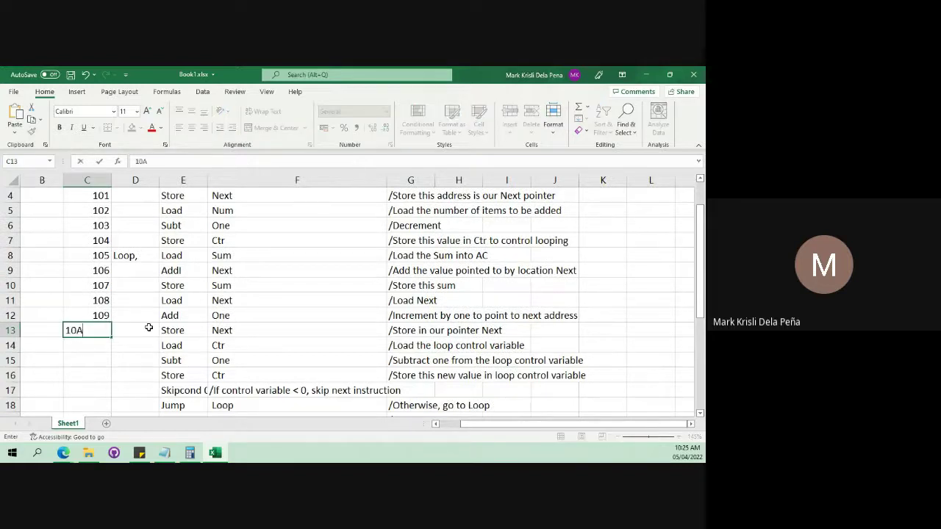
key(Return)
text(10B)
key(Return)
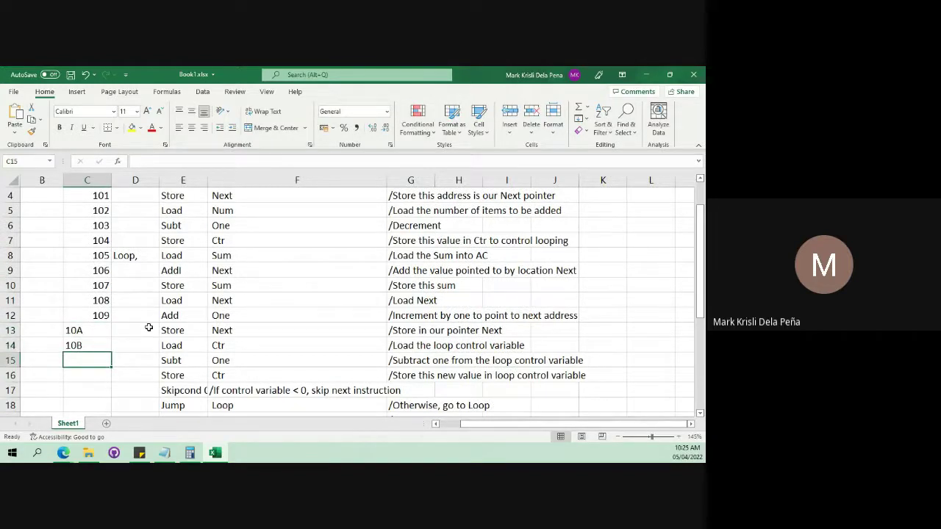
text(10C)
key(Return)
text(10D)
key(Return)
text(10)
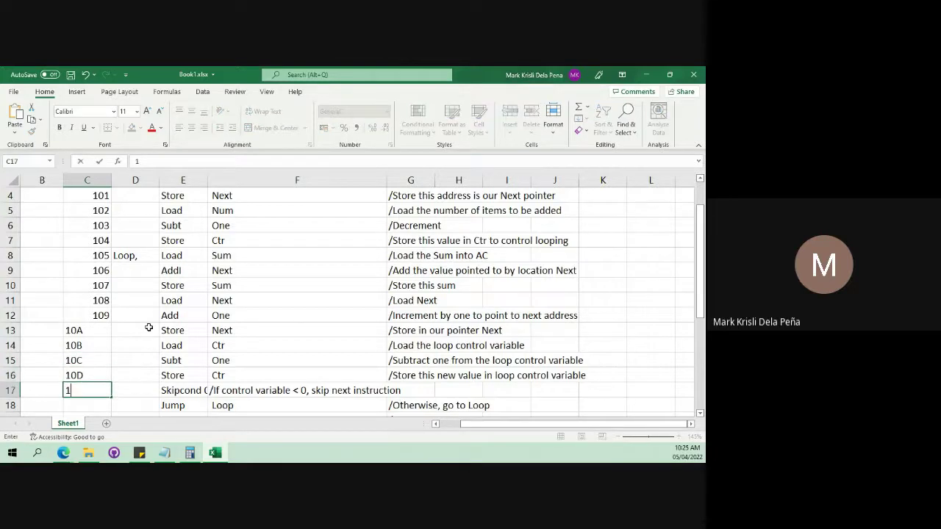
text(E)
key(Return)
text(10)
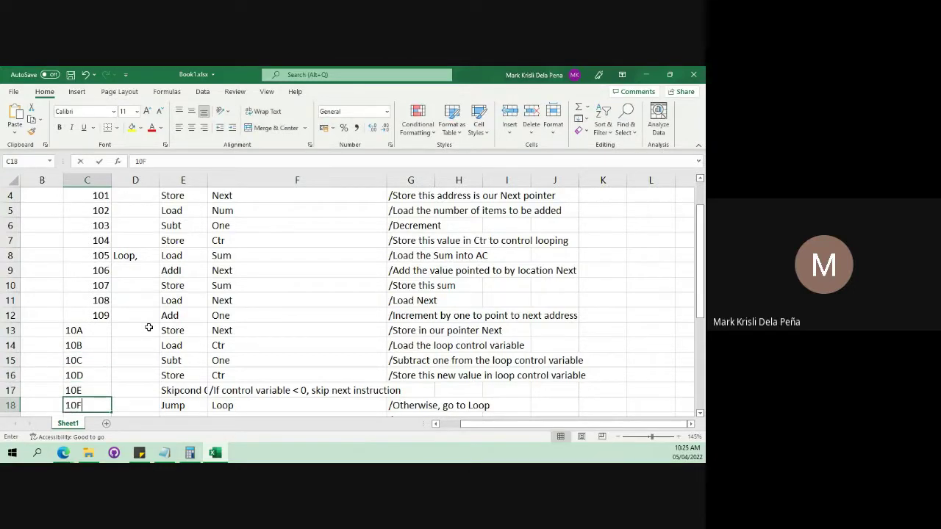
text(F)
key(Return)
scroll(147, 328, up, 2)
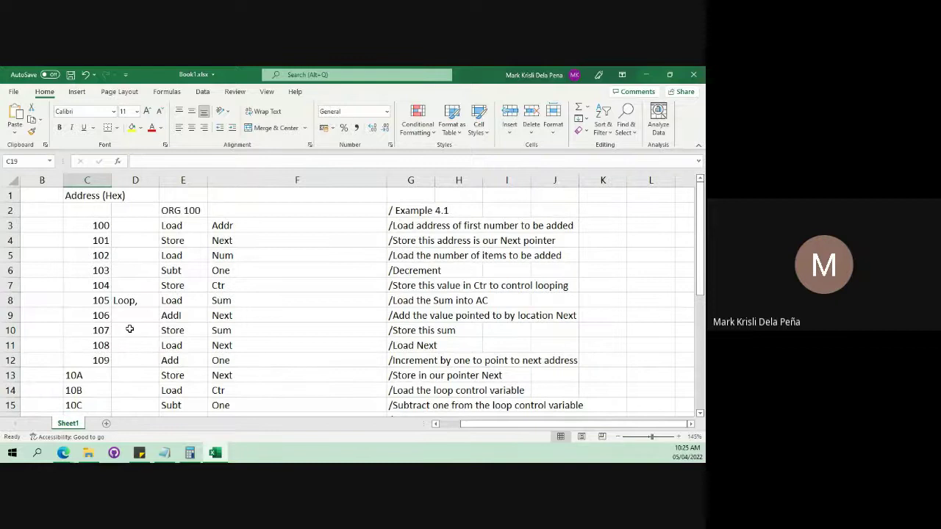
- Enter addresses 110, 111, 112 and 113 in C19:C22, correcting a mistyped 114 in C22
scroll(103, 377, down, 1)
scroll(105, 357, up, 1)
scroll(90, 357, down, 2)
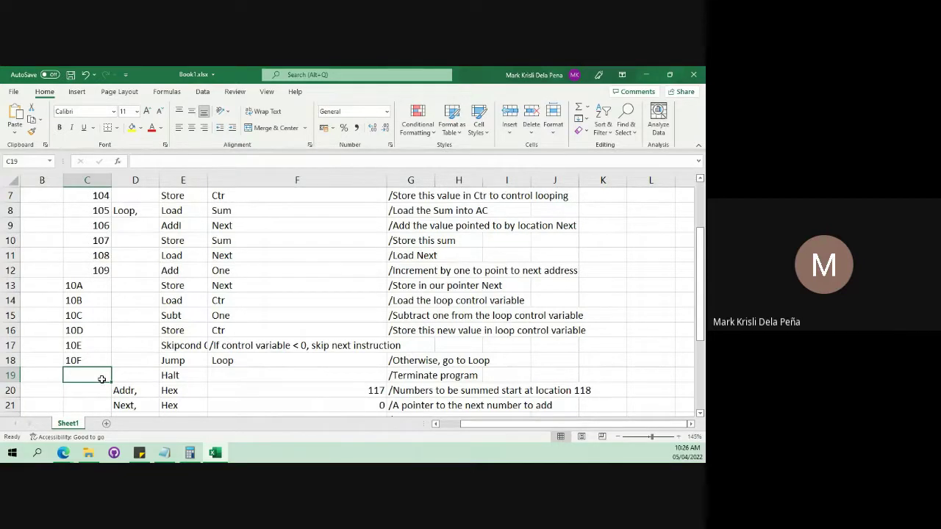
text(110)
key(Return)
text(111)
key(Return)
text(112)
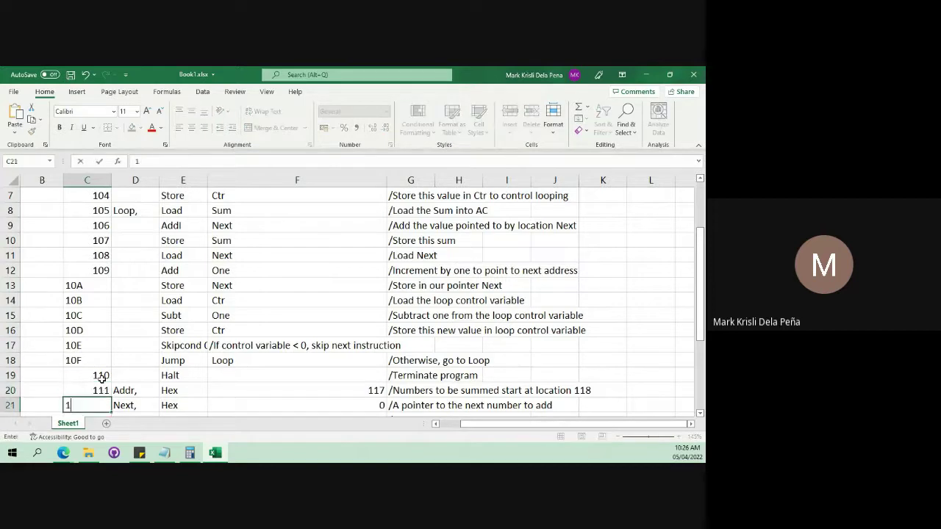
key(Return)
text(114)
key(Return)
key(Up)
text(113)
key(Return)
- Enter addresses 114 through 11B in C23:C30, ending at the last program row
text(114)
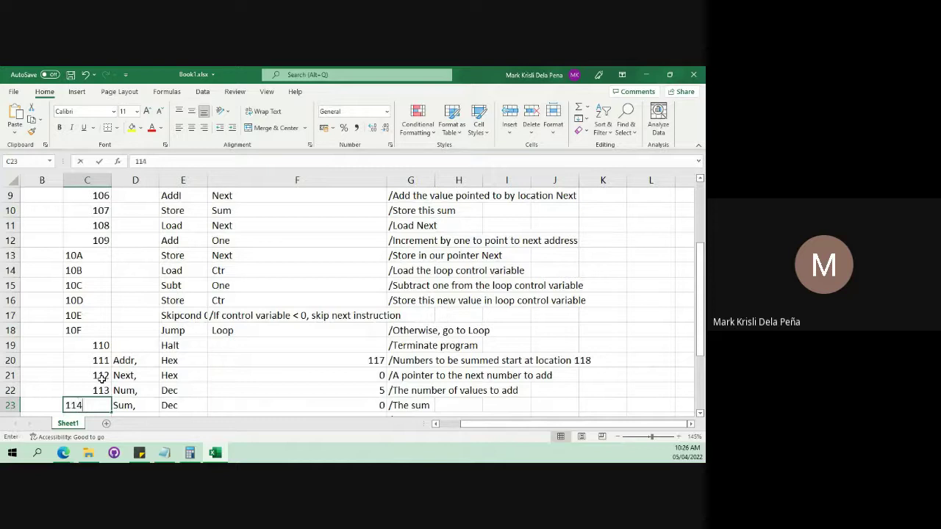
key(Return)
text(115)
key(Return)
text(11)
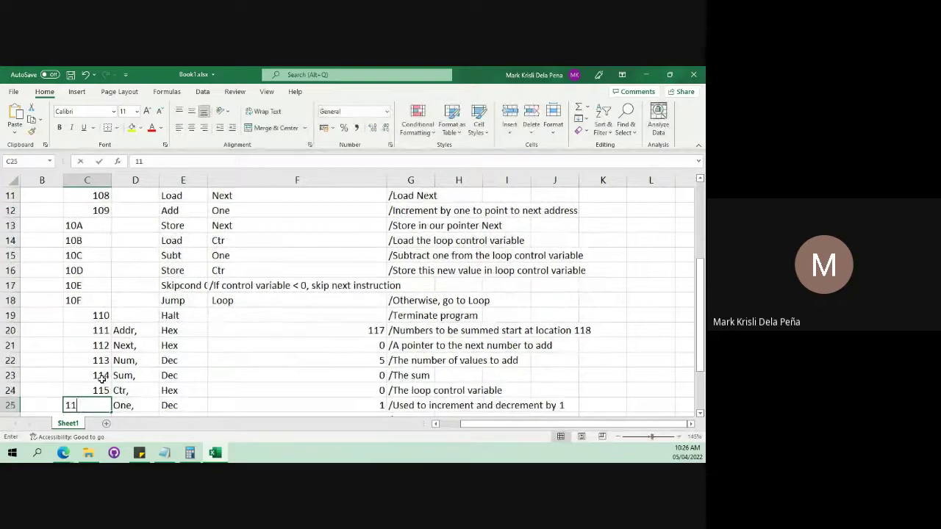
text(6)
key(Return)
text(117)
key(Return)
text(118)
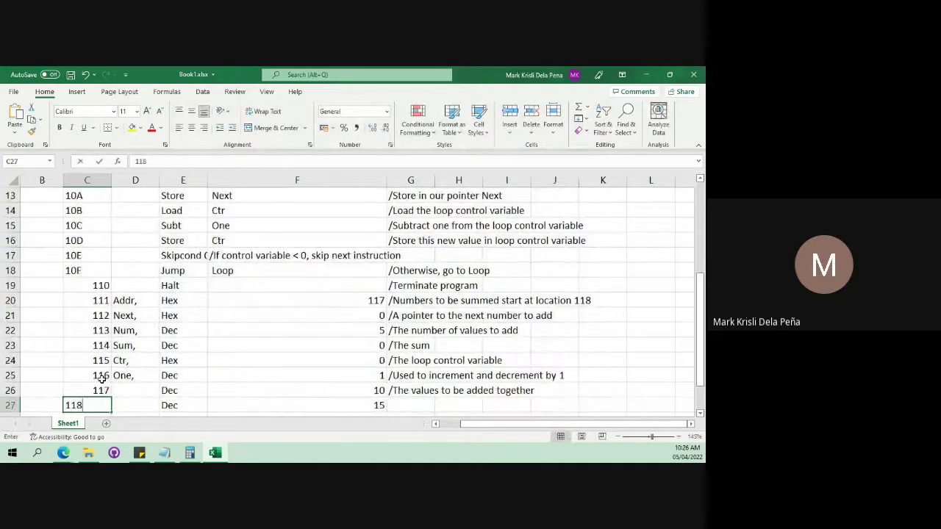
key(Return)
text(119)
key(Return)
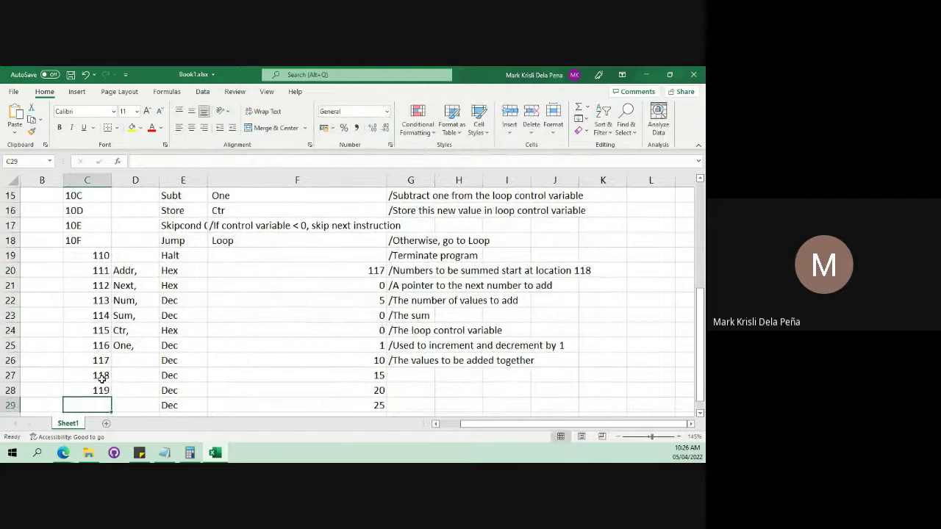
text(11)
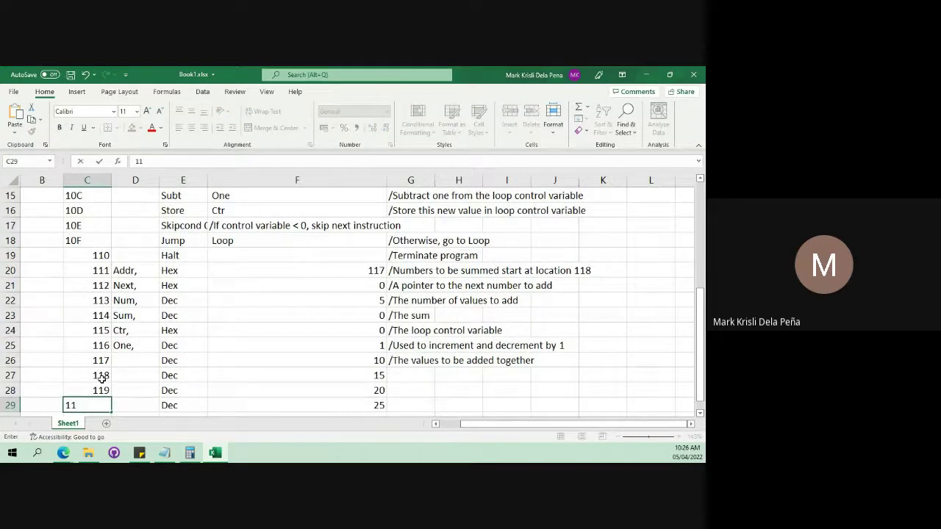
text(A)
key(Return)
text(11B)
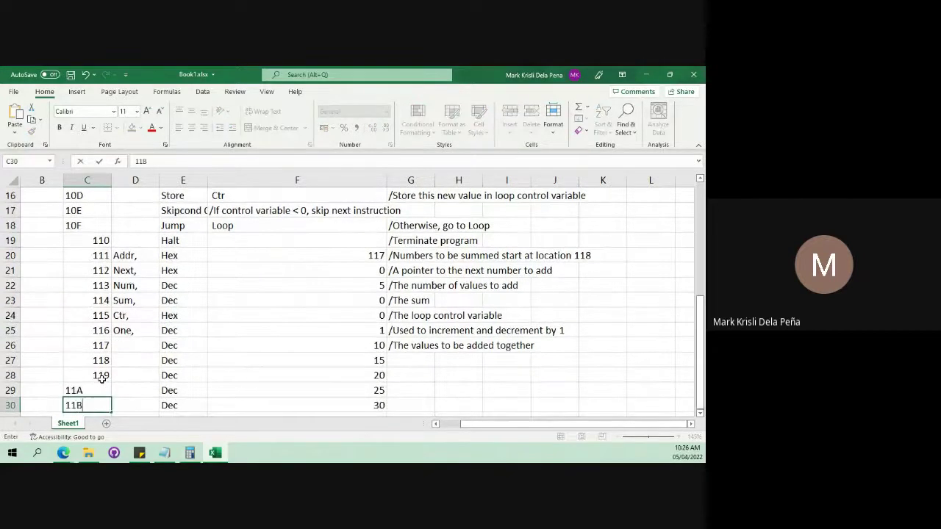
key(Return)
text(C)
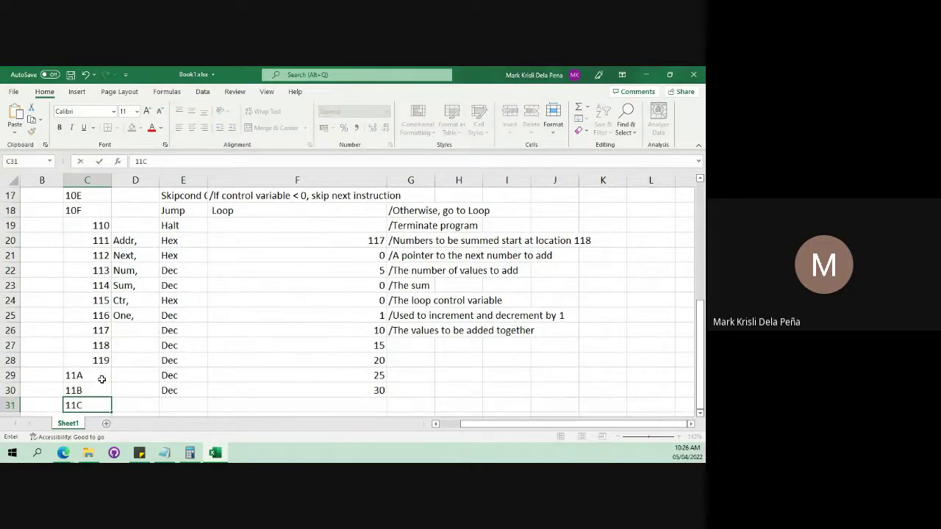
key(Return)
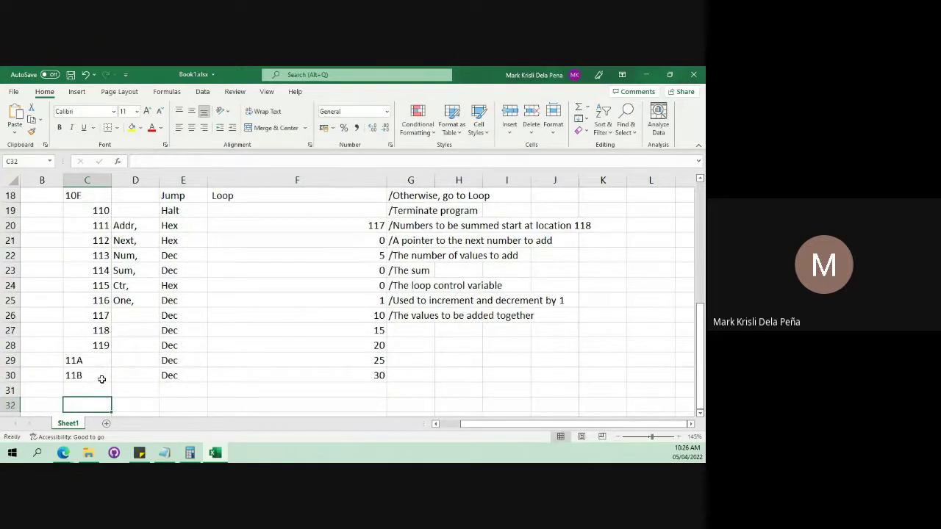